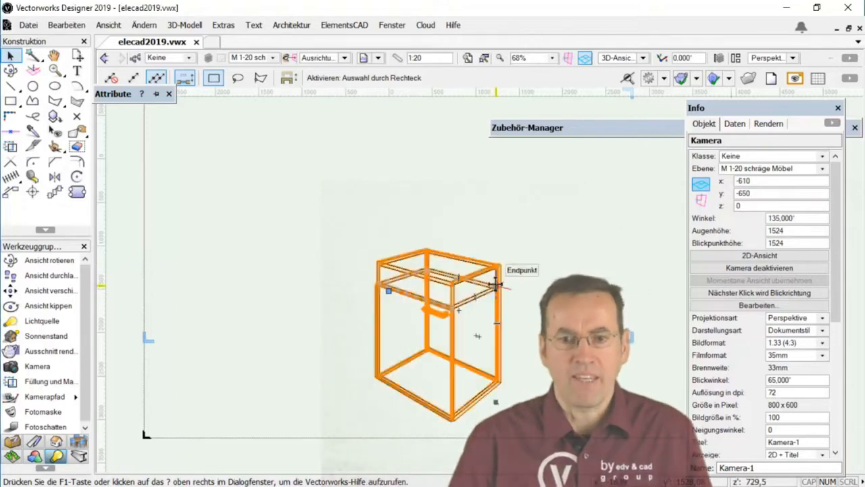
Browse the Speedmaster.vwx materials in the resource manager and select 0270-FH-Kirsche-hell_A4.
mouse_move(563, 127)
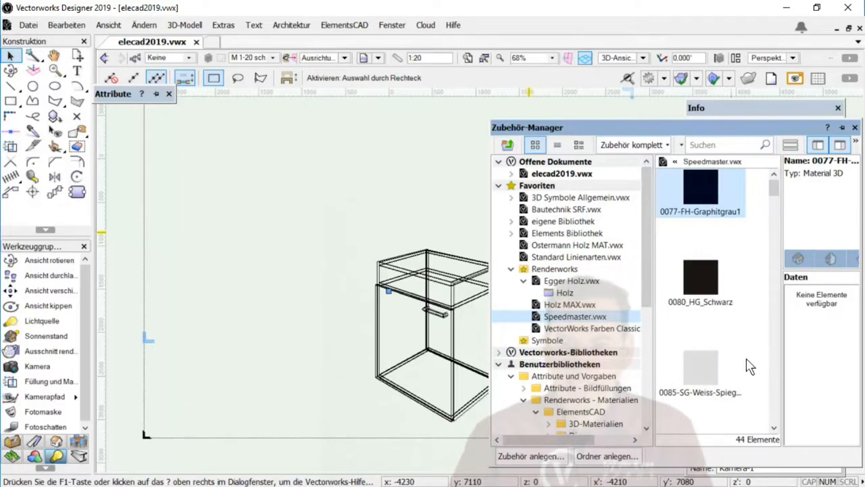
drag(776, 192, 774, 240)
click(706, 247)
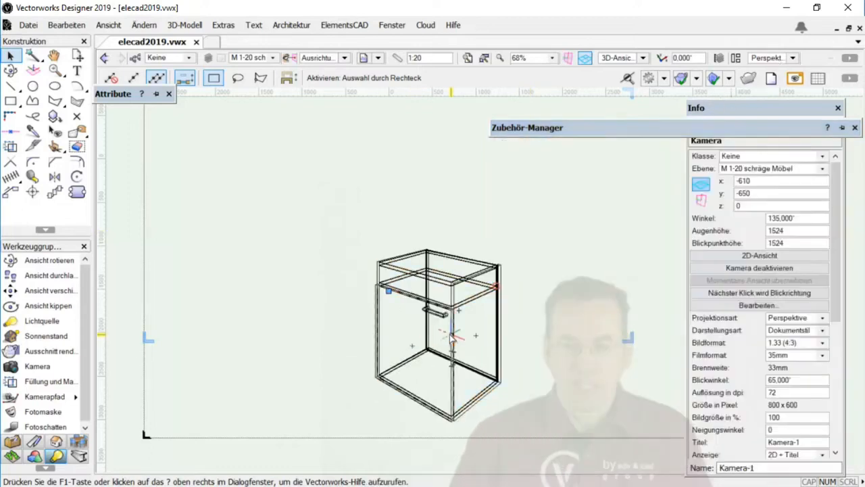
Select the cabinet and assign it the 0408-PO-Canada-Ahorn material from the Speedmaster.vwx library, displaying the model shaded.
key(h)
drag(451, 336, 376, 315)
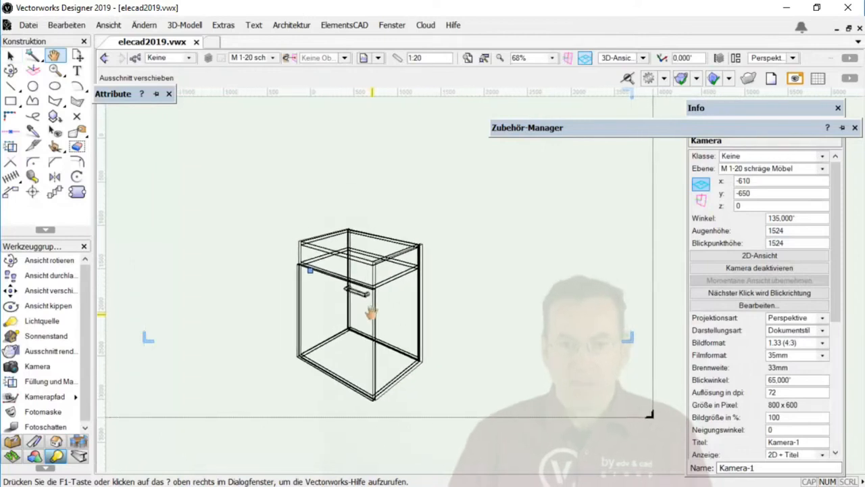
click(725, 294)
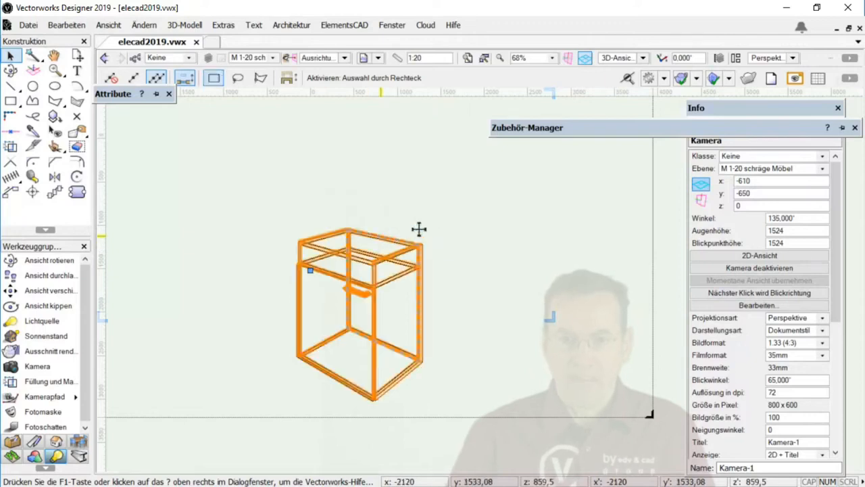
click(387, 232)
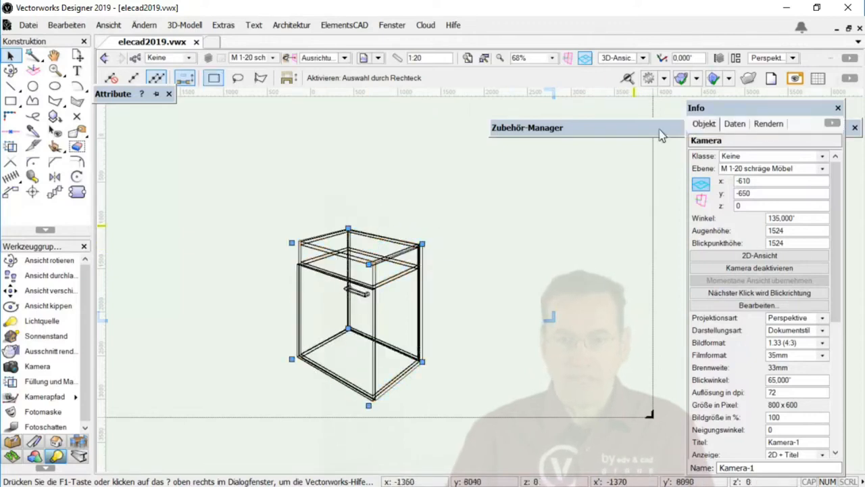
mouse_move(660, 132)
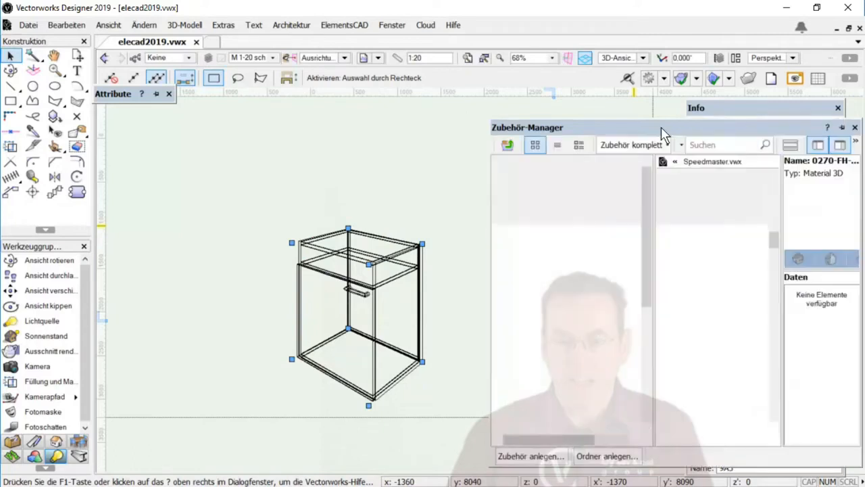
click(700, 335)
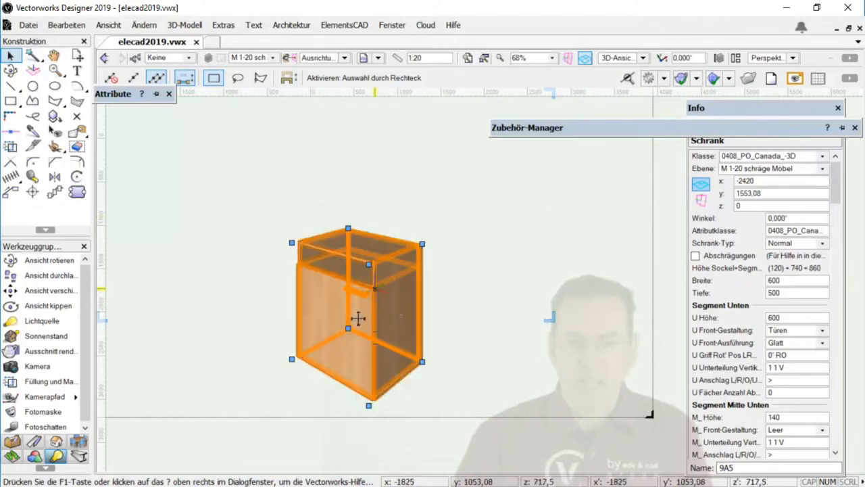
Set the front design of the cabinet's lower middle segment to Schubkästen.
scroll(321, 326, up, 2)
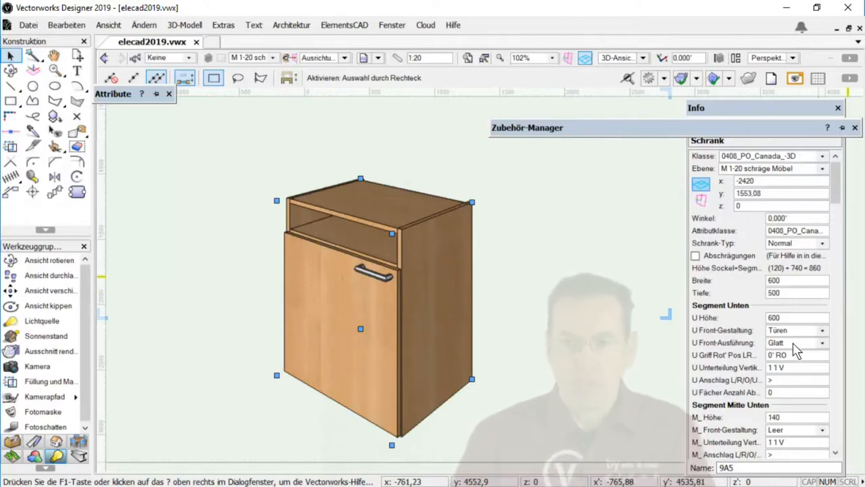
click(801, 436)
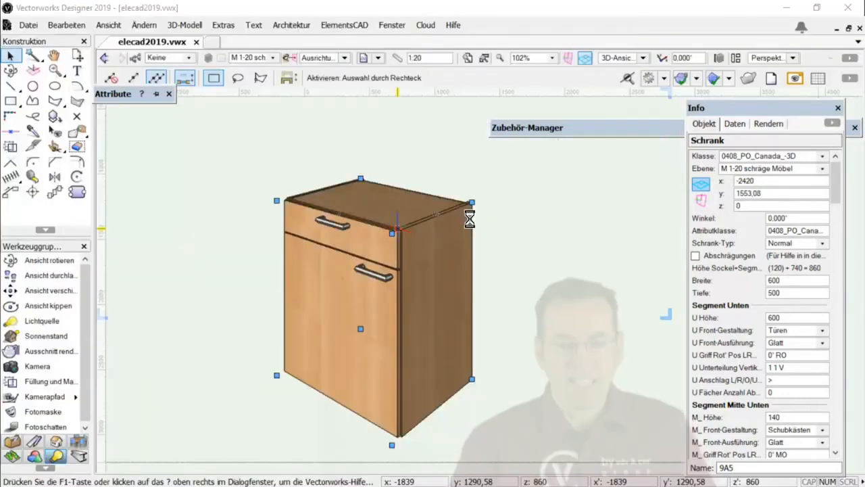
Open the cabinet's component texture assignment and look through the available class tree names.
double_click(469, 219)
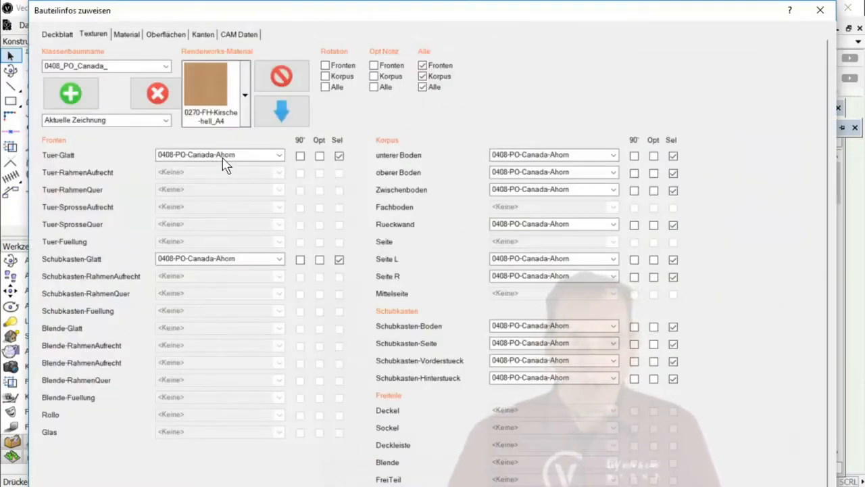
click(92, 64)
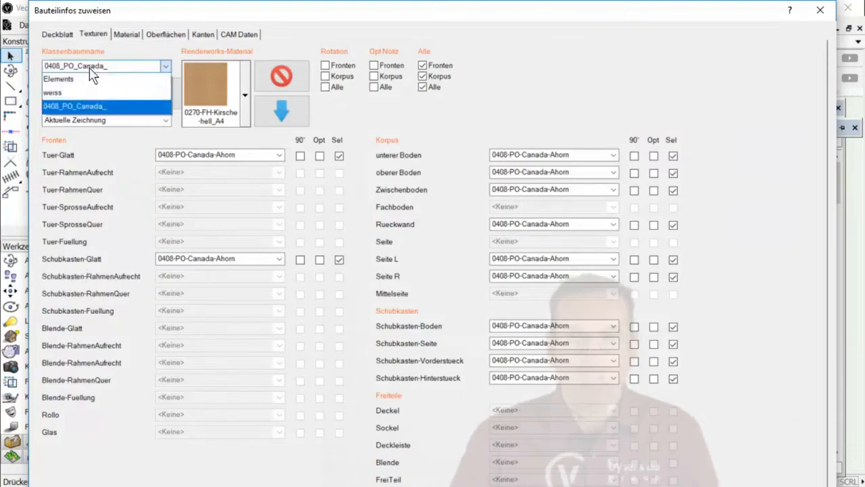
click(483, 80)
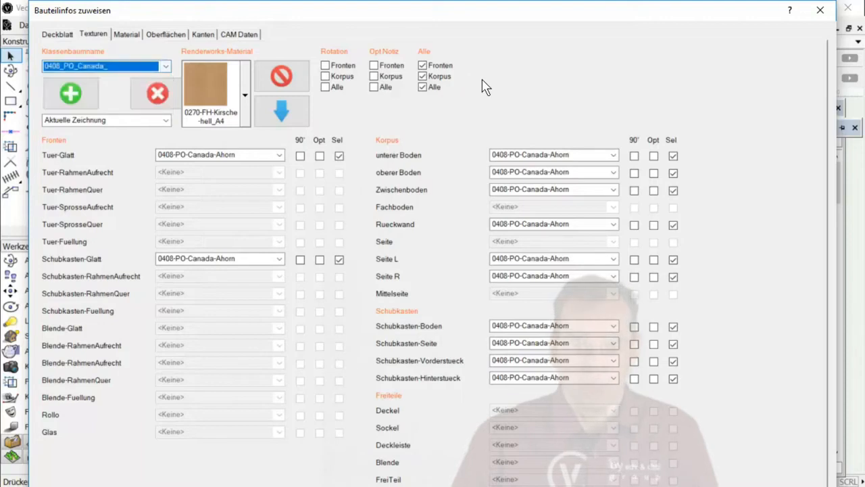
Toggle the texture selection for fronts, carcass and all parts, finishing with every component selected.
click(423, 87)
click(423, 77)
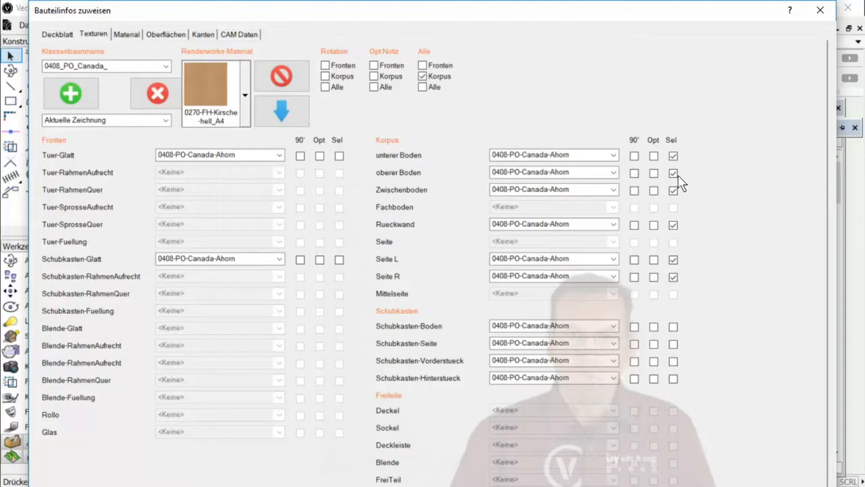
click(423, 76)
click(422, 66)
click(423, 66)
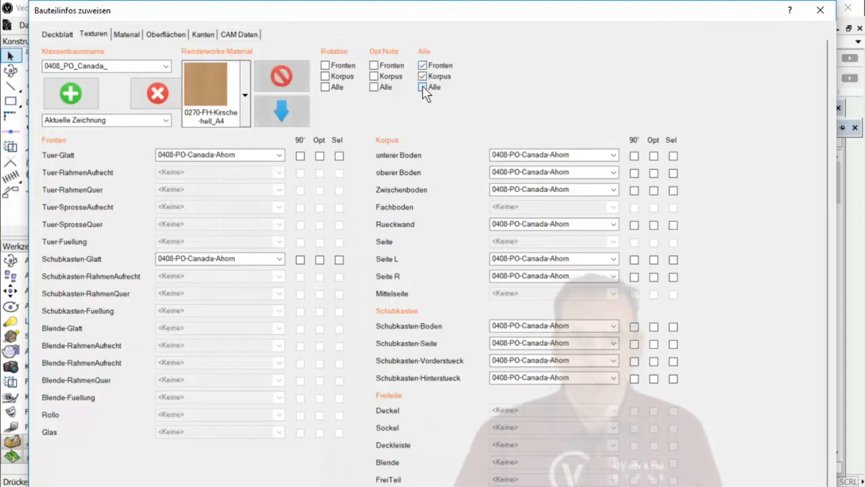
click(422, 87)
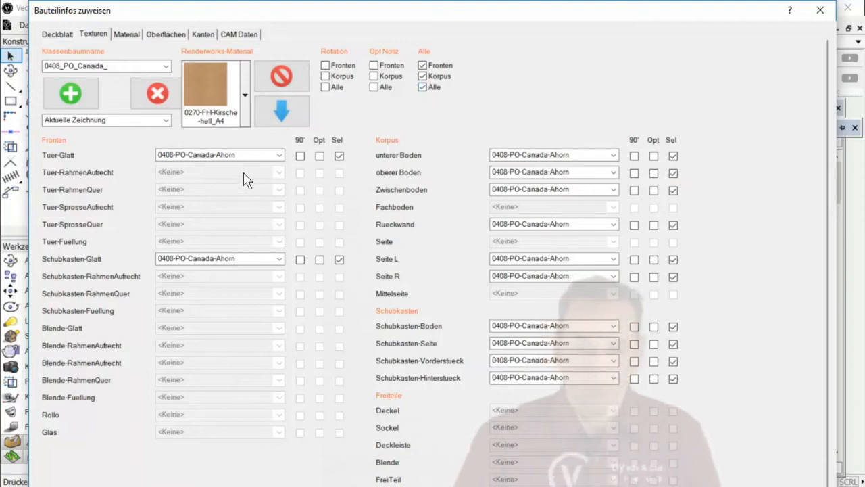
Set the texture of the smooth door front (Tuer-Glatt) to Fichte and apply it to the cabinet.
click(256, 157)
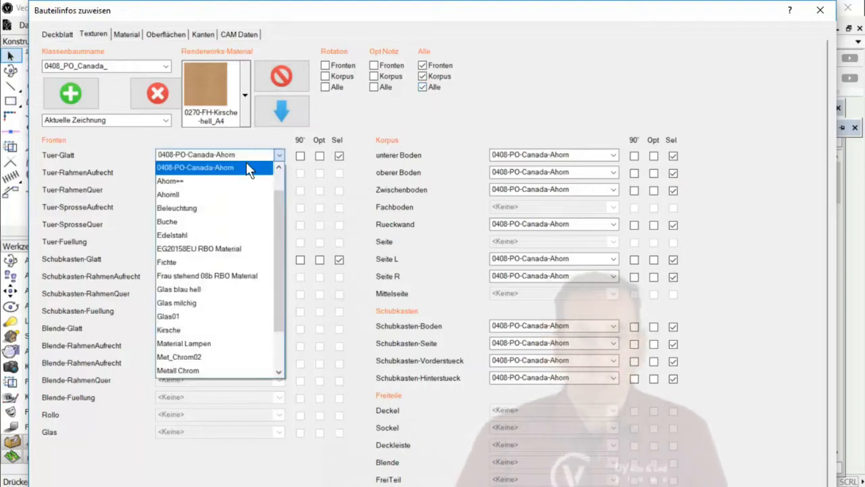
click(184, 261)
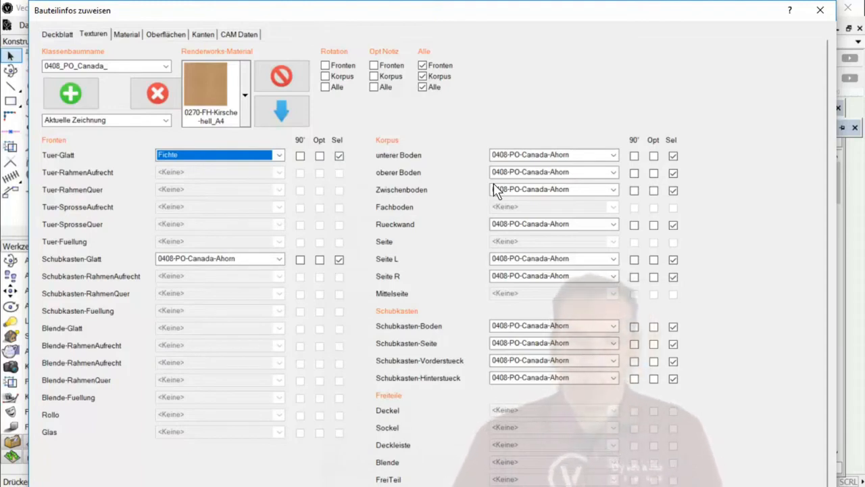
key(Return)
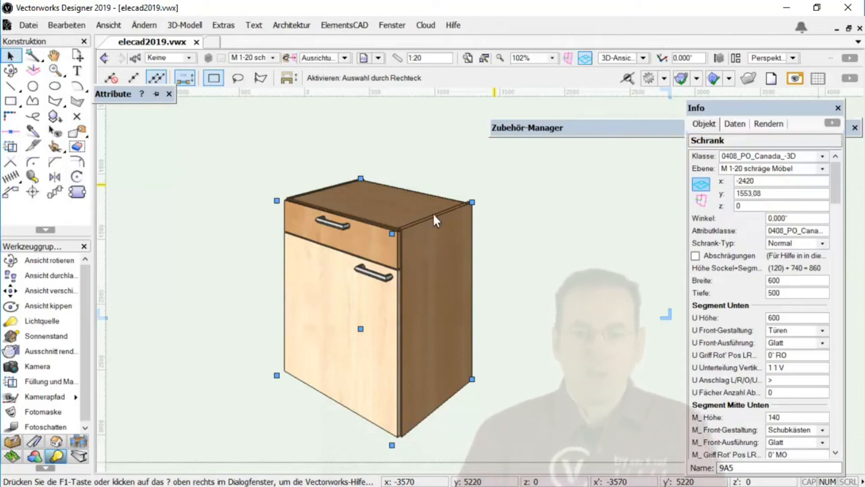
drag(433, 214, 536, 214)
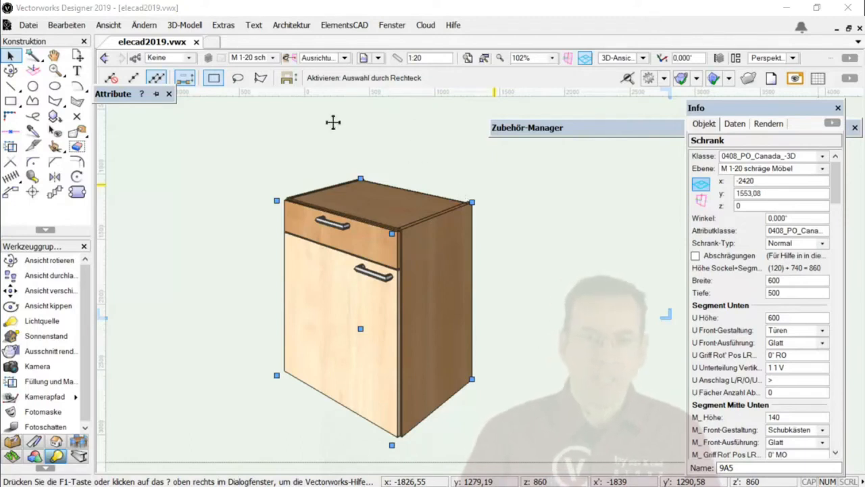
Assign the 0175 A4 Astfichte material from Holz MAX.vwx to all selected cabinet components and apply it.
double_click(389, 224)
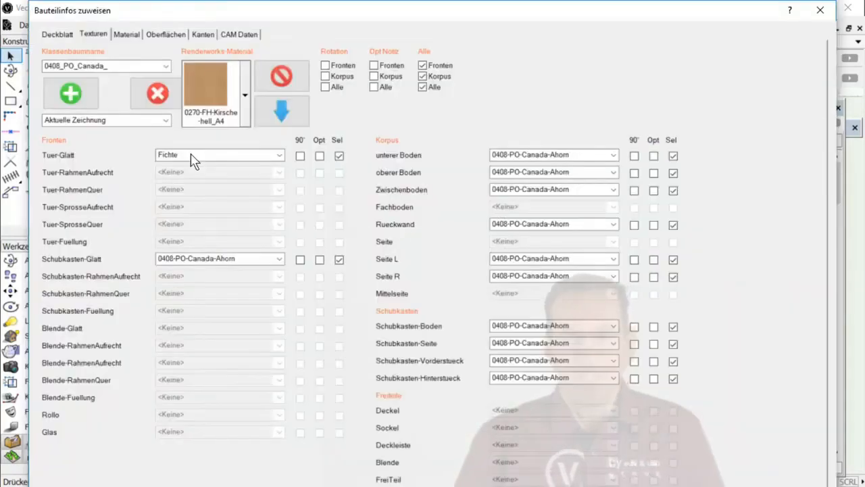
click(144, 120)
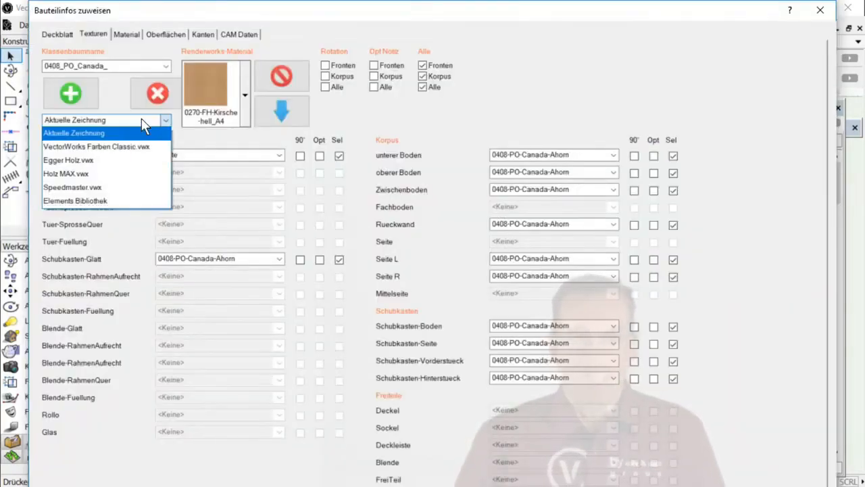
click(93, 174)
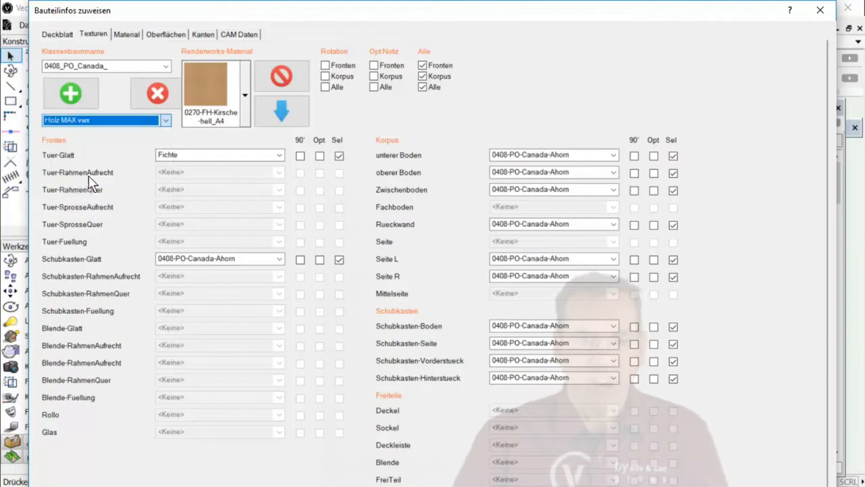
click(248, 111)
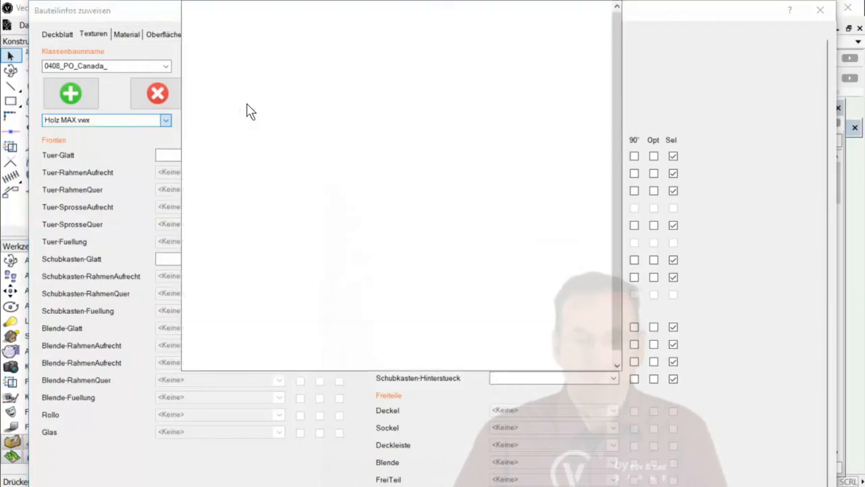
click(211, 109)
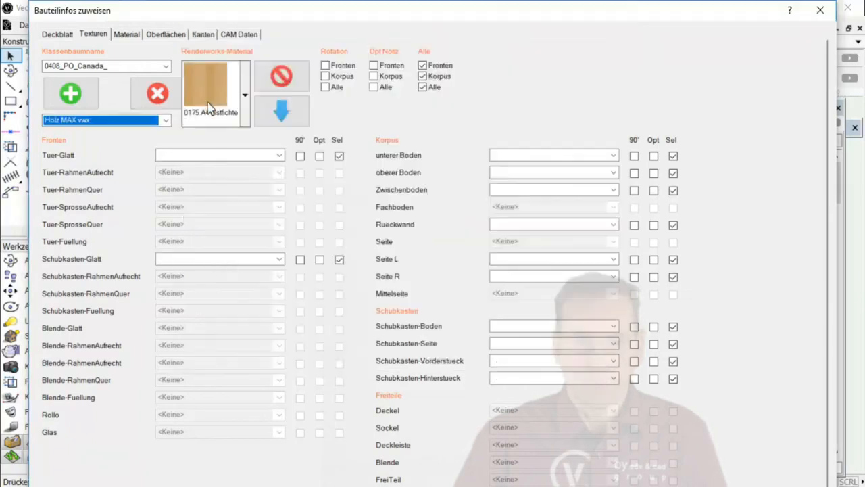
click(273, 111)
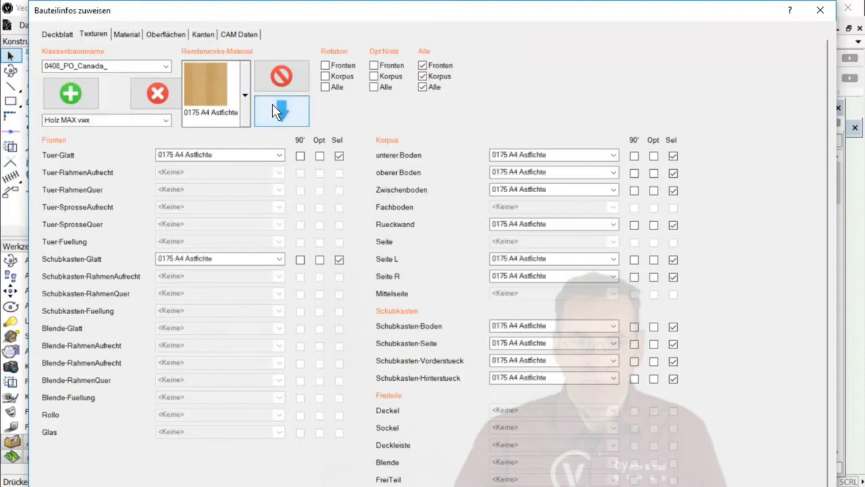
key(Return)
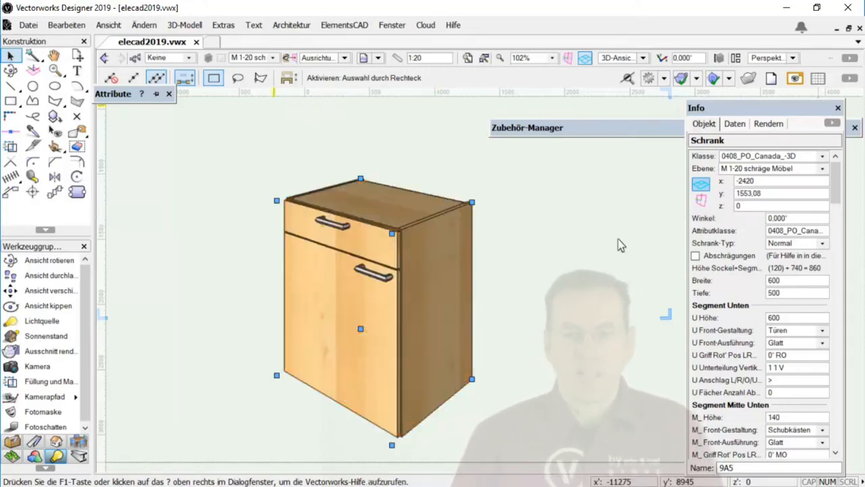
Open the Dateiablage section of the program settings and show the user data folder in the file explorer.
mouse_move(560, 130)
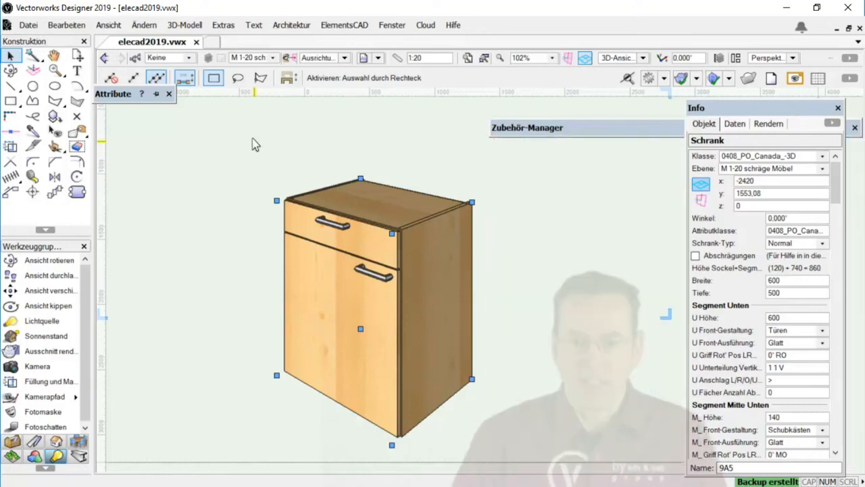
right_click(252, 135)
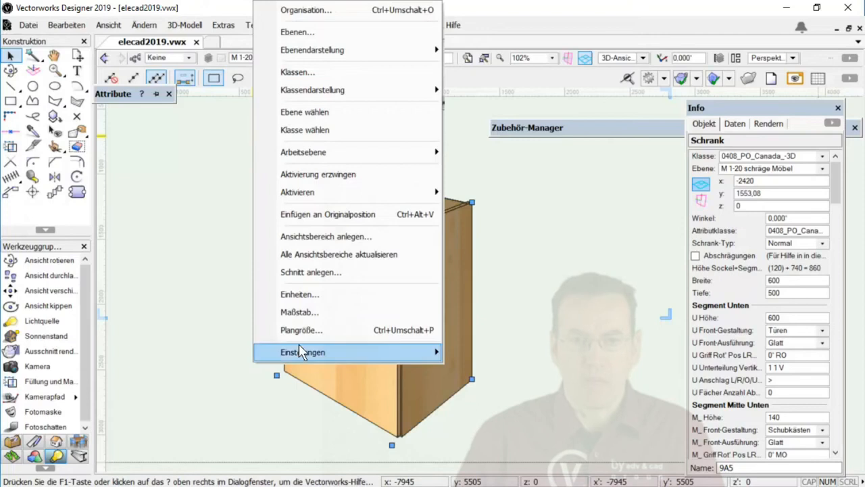
mouse_move(311, 352)
click(506, 352)
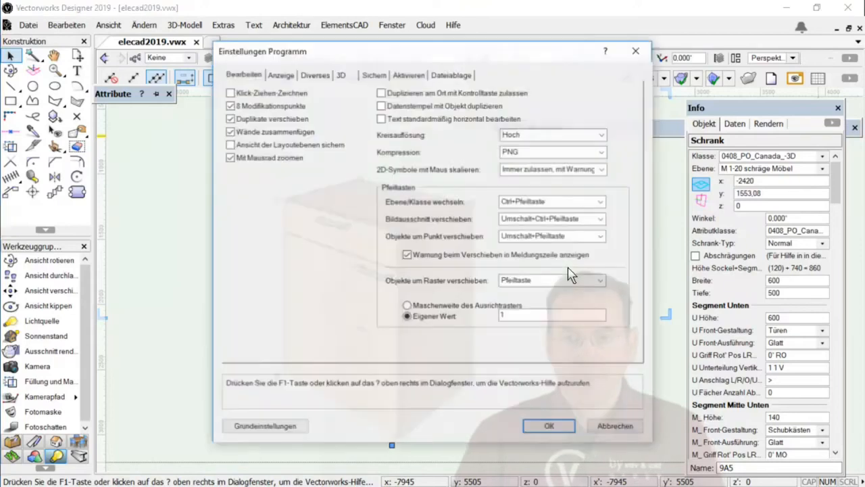
click(462, 75)
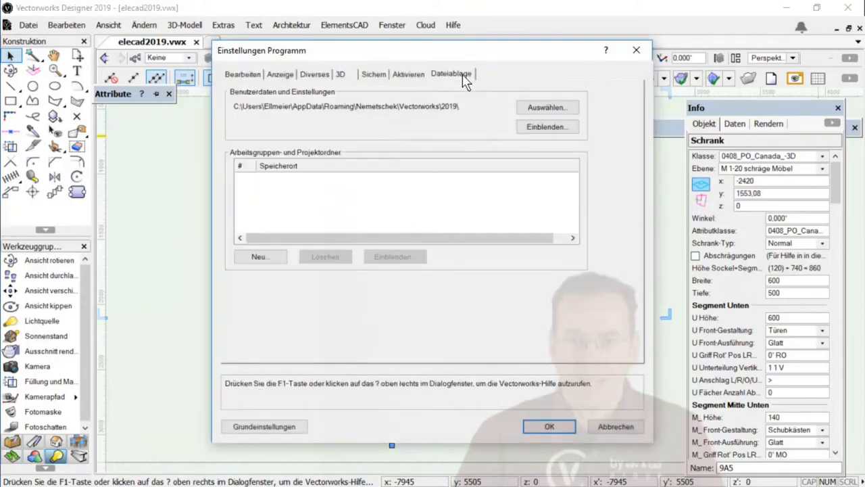
click(549, 131)
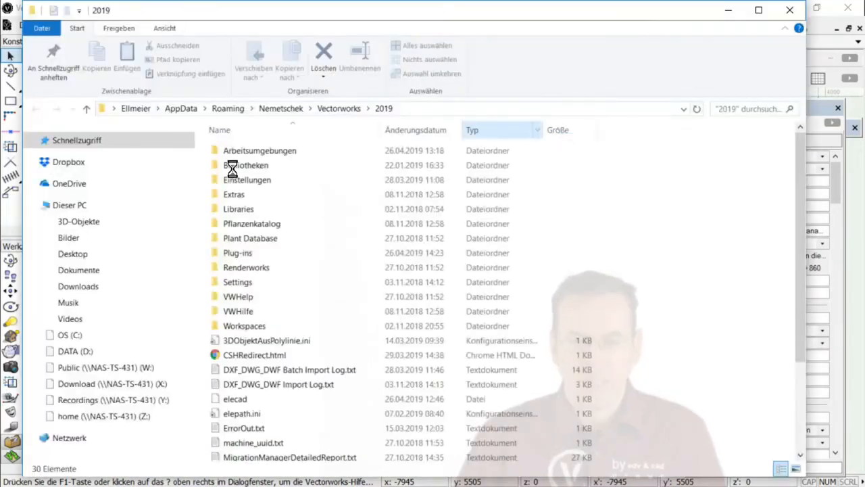
Open the Renderworks folder under Bibliotheken and Favoriten to view the stored material library files.
double_click(239, 165)
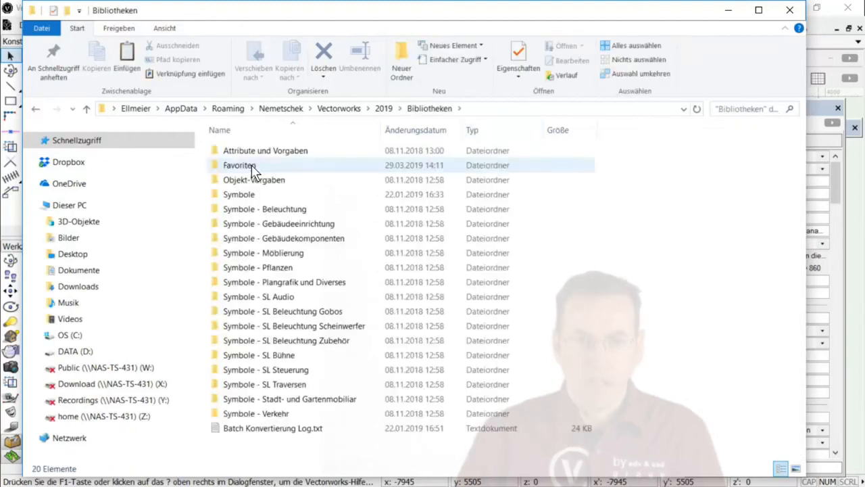
double_click(251, 167)
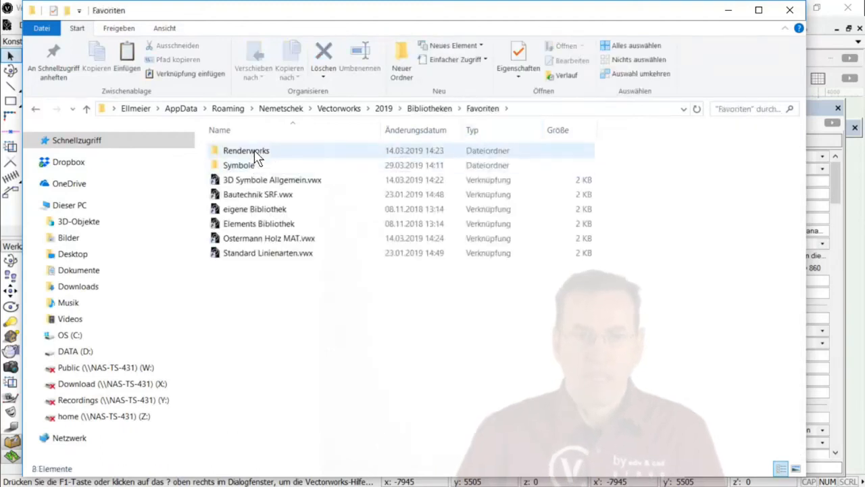
click(267, 153)
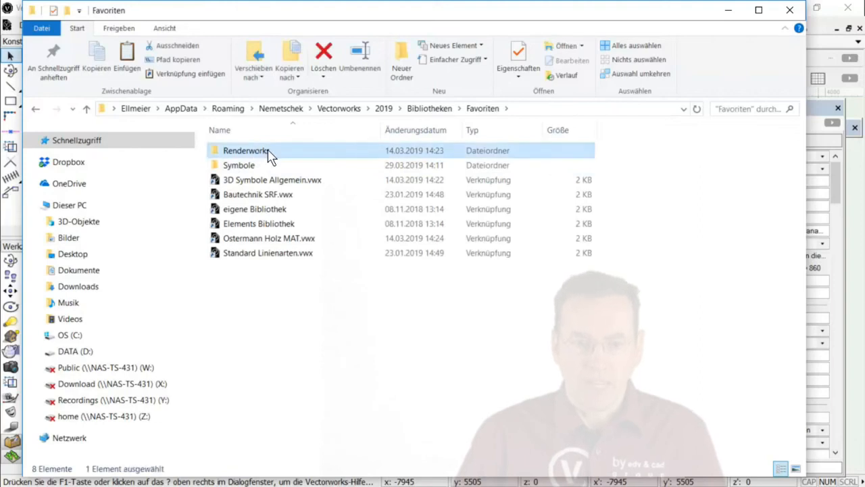
double_click(268, 152)
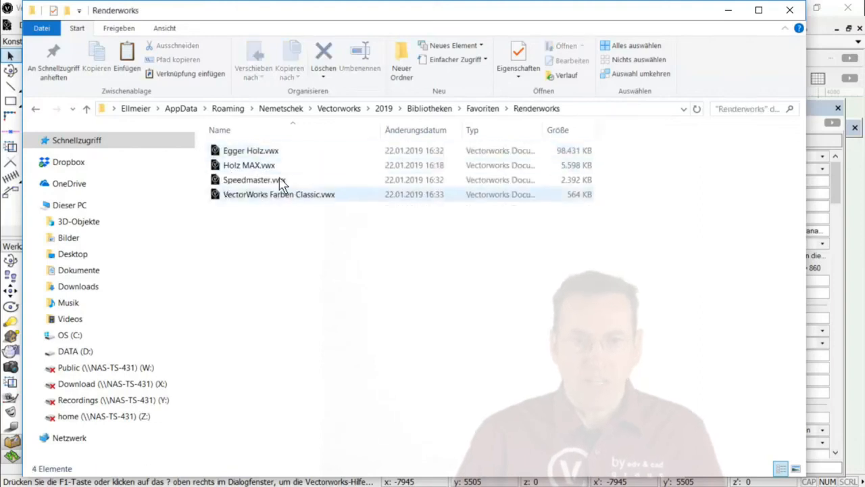
Put away the Renderworks folder window and close the program settings without changing them.
click(578, 158)
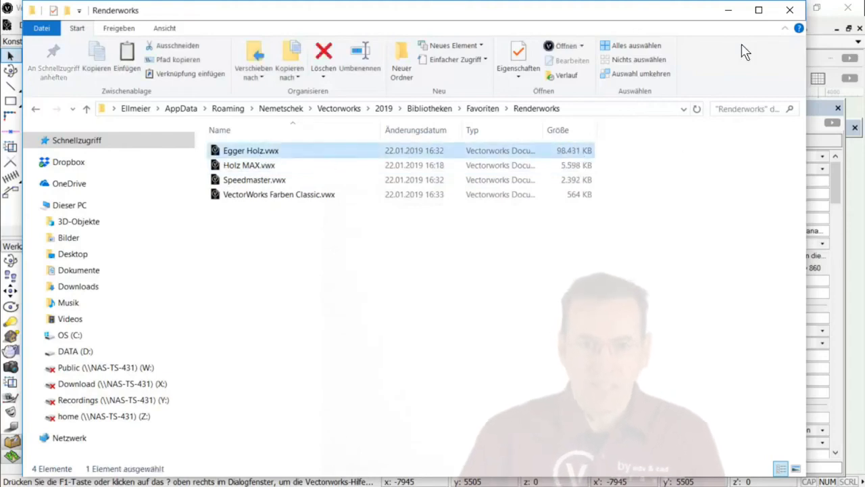
click(727, 10)
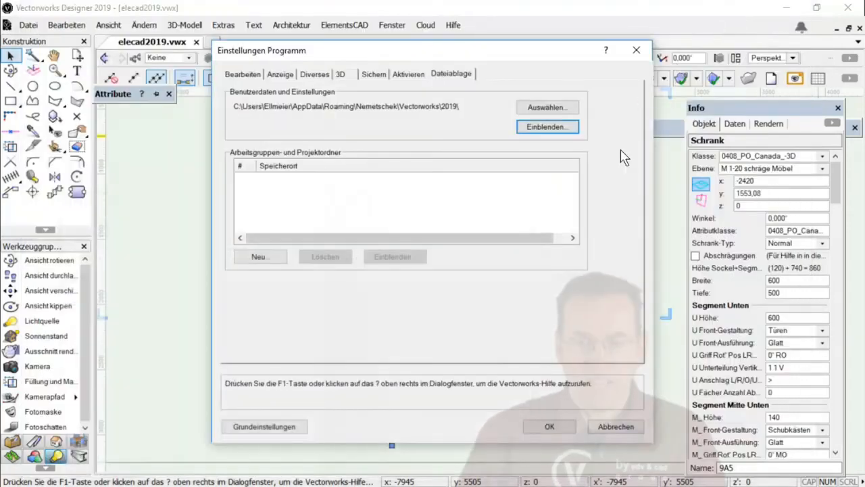
click(616, 427)
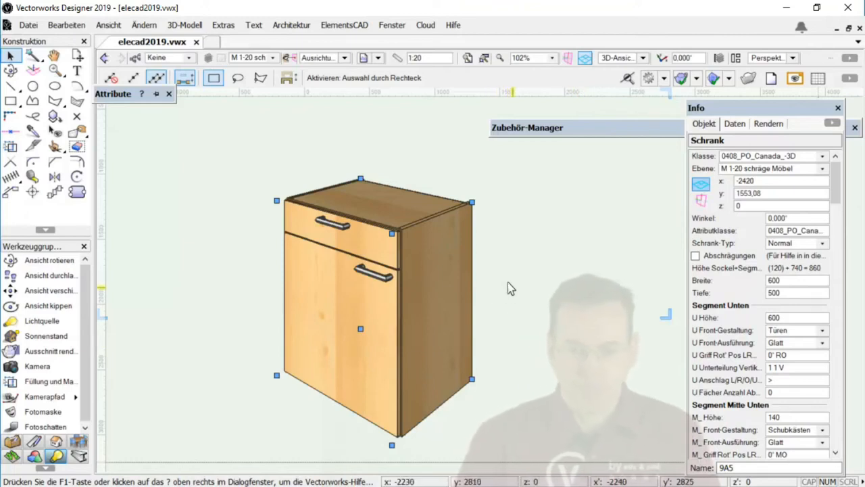
Duplicate the cabinet linearly with one copy offset by 600 in x and 0 in y and z.
mouse_move(590, 132)
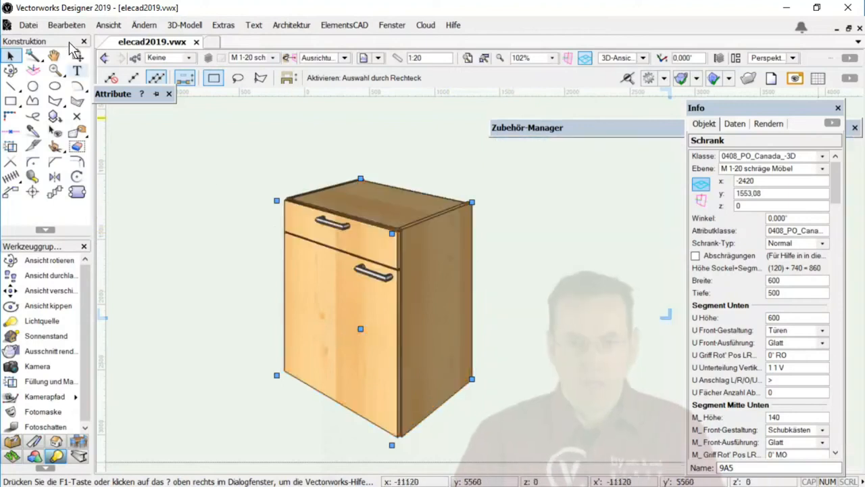
middle_drag(467, 359, 408, 308)
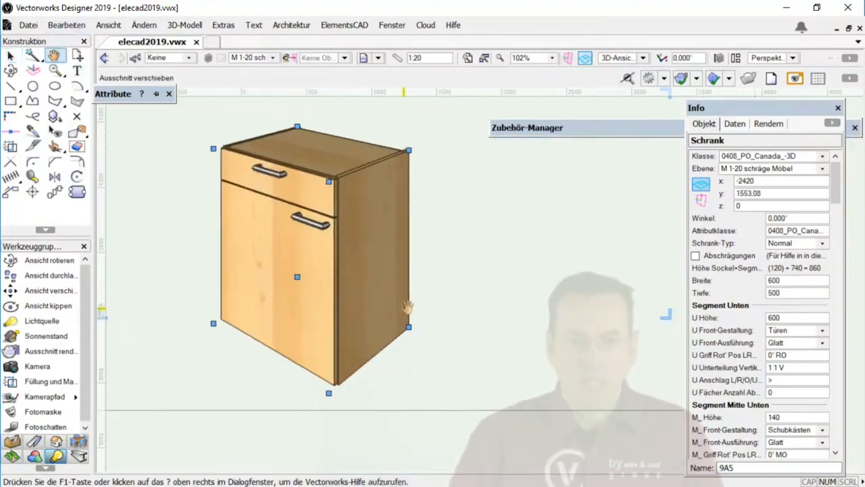
click(69, 27)
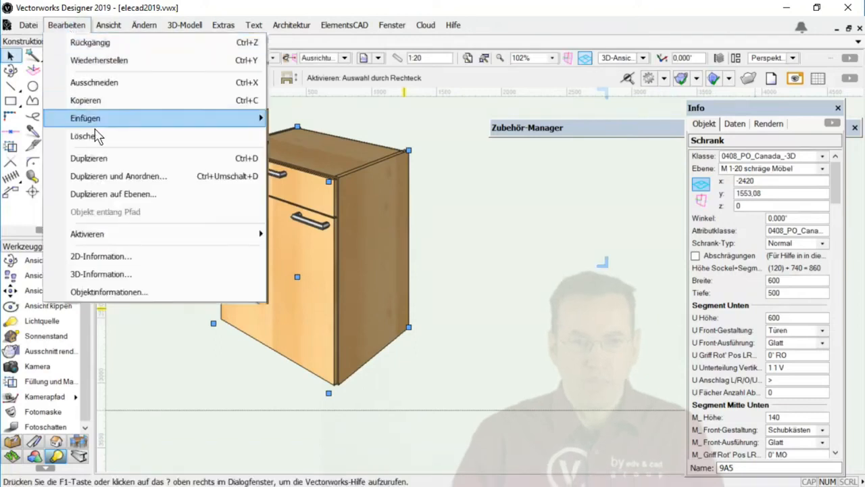
click(104, 173)
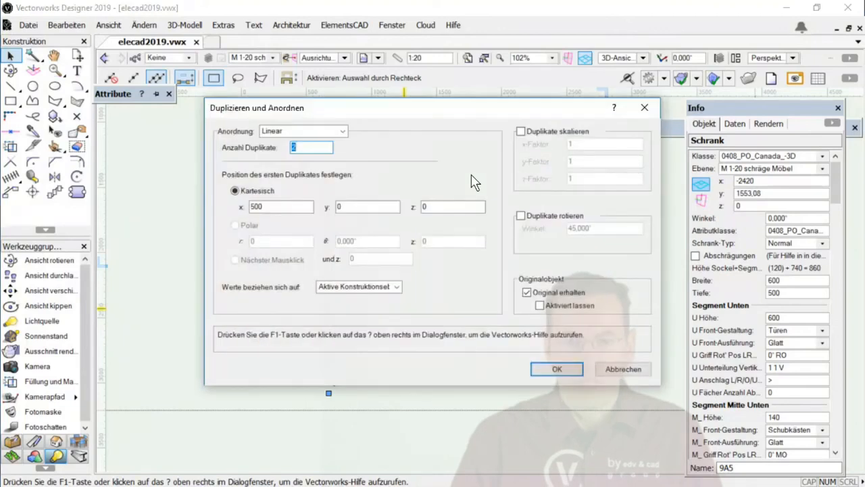
text(1)
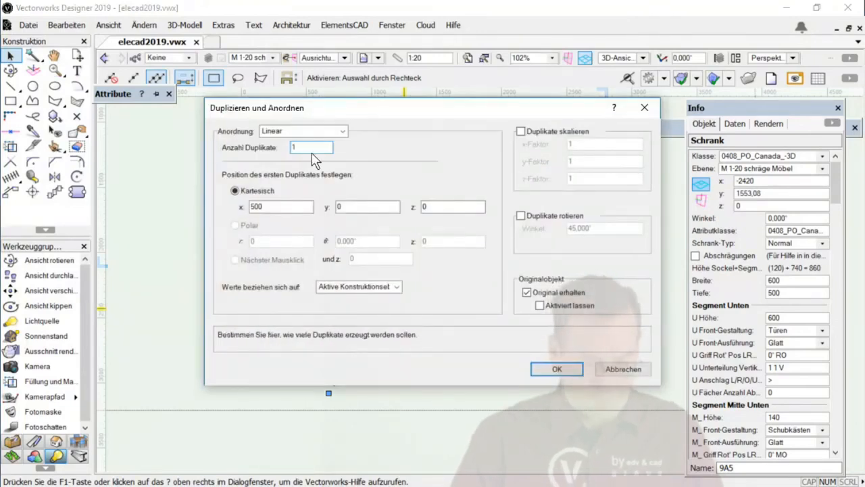
click(283, 210)
text(6)
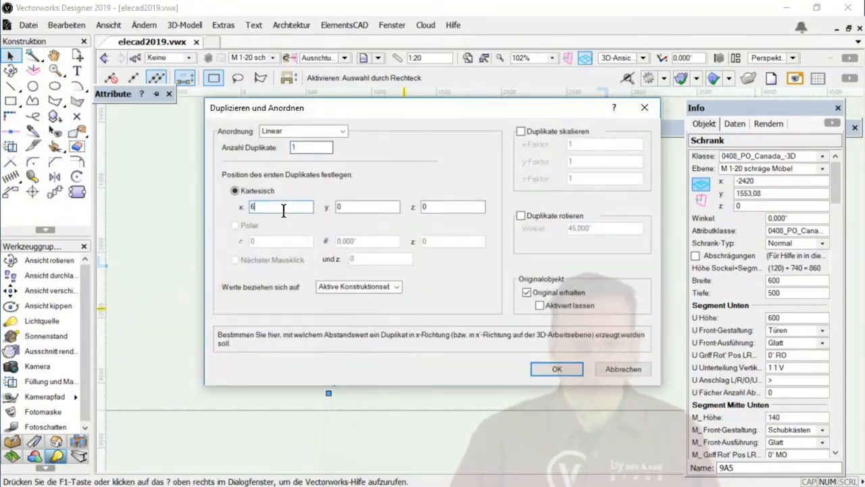
text(00)
key(Return)
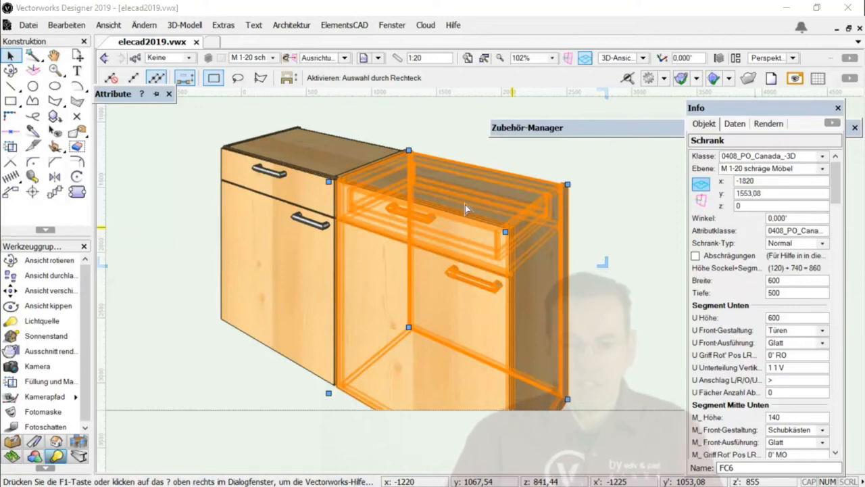
Assign the 0408-PO-Canada-Ahorn material to all selected components of the duplicated cabinet's class and apply it.
double_click(472, 182)
click(241, 105)
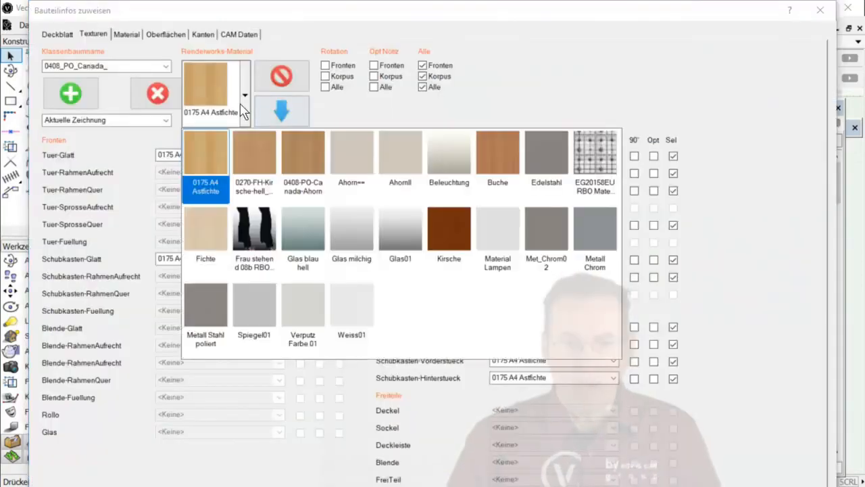
click(304, 150)
click(282, 110)
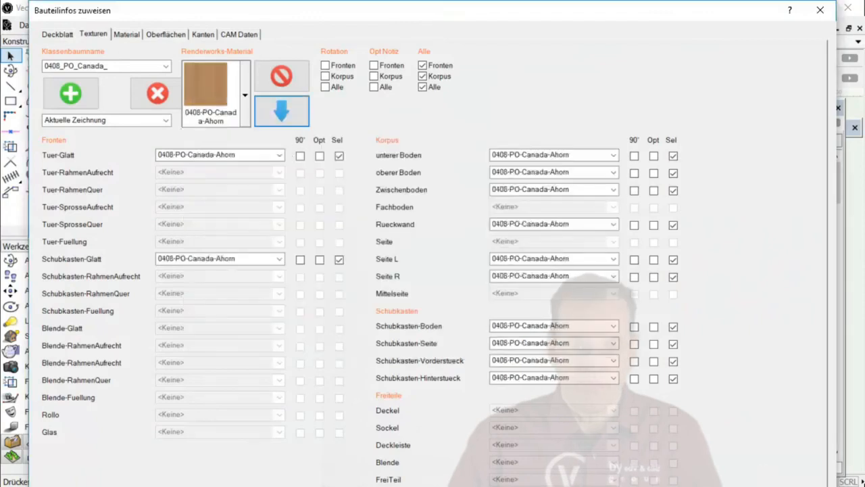
click(647, 485)
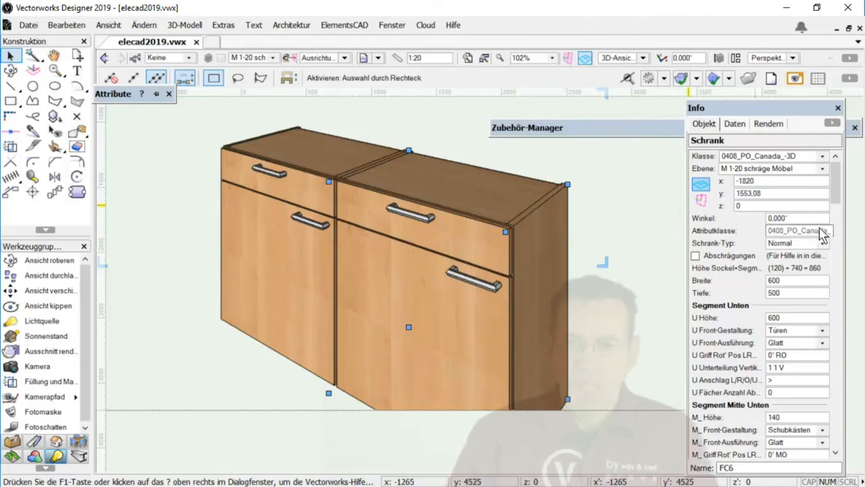
Set the duplicated cabinet's attribute class to Canada and the texture of its smooth door front (Tuer-Glatt) to Kirsche.
click(800, 230)
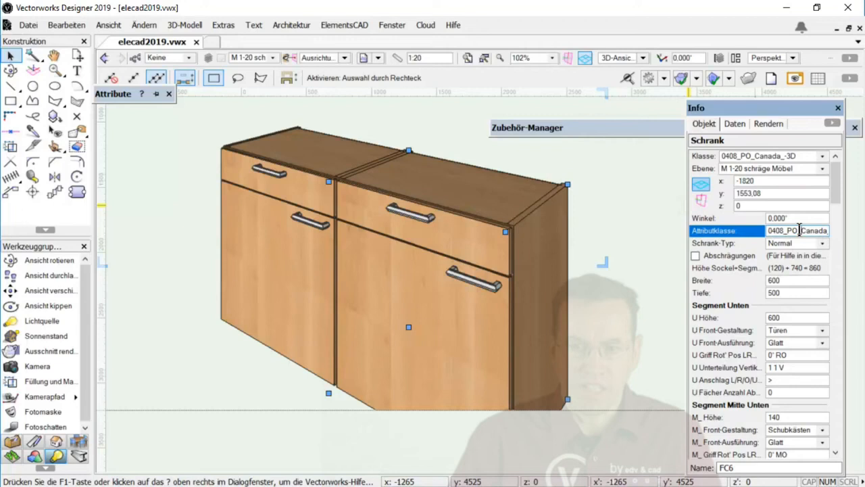
double_click(799, 229)
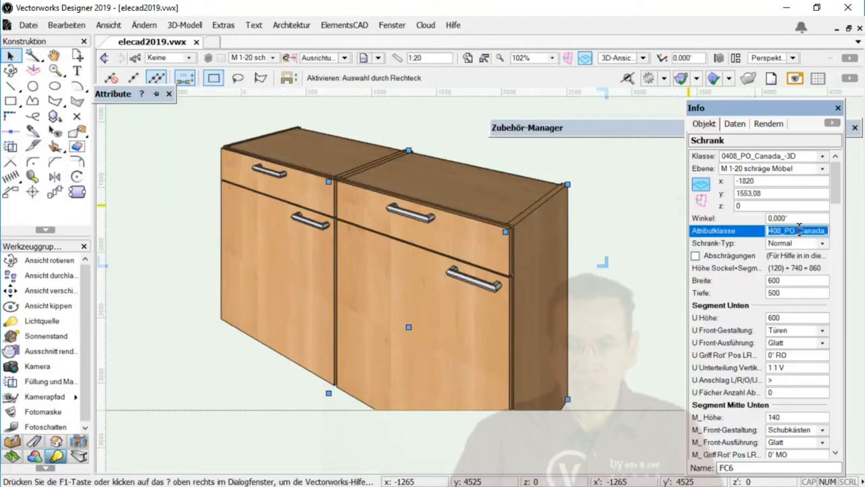
text(Canada)
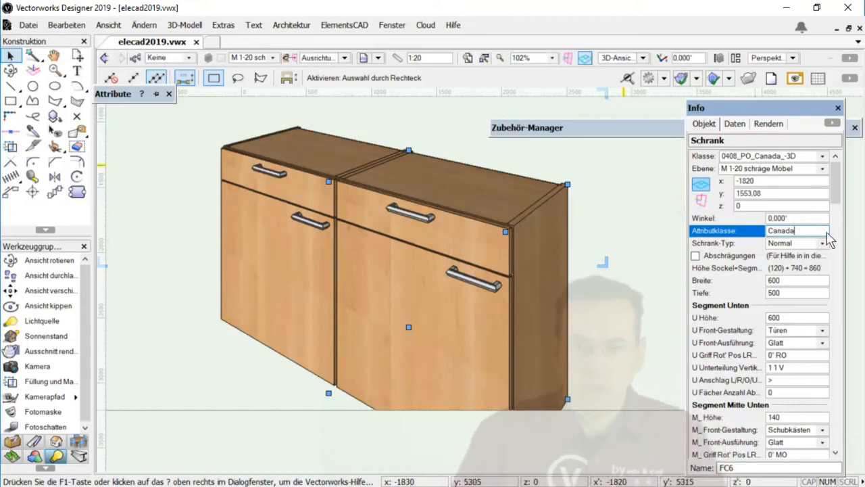
key(Return)
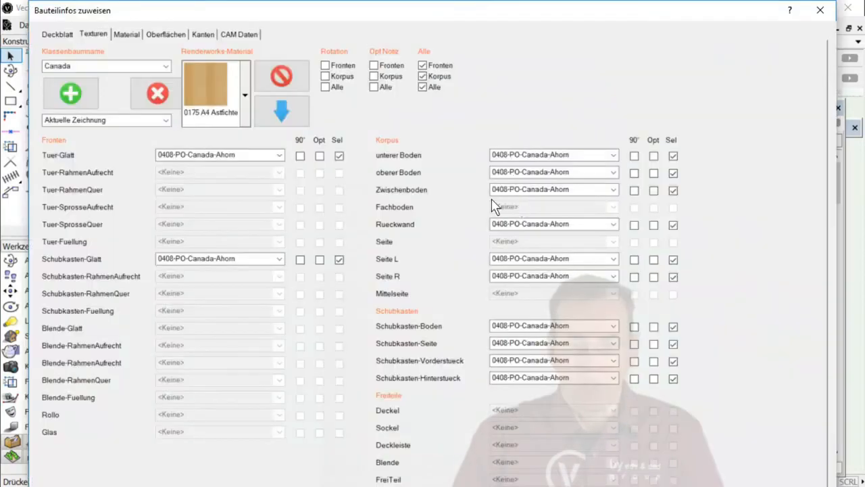
click(254, 156)
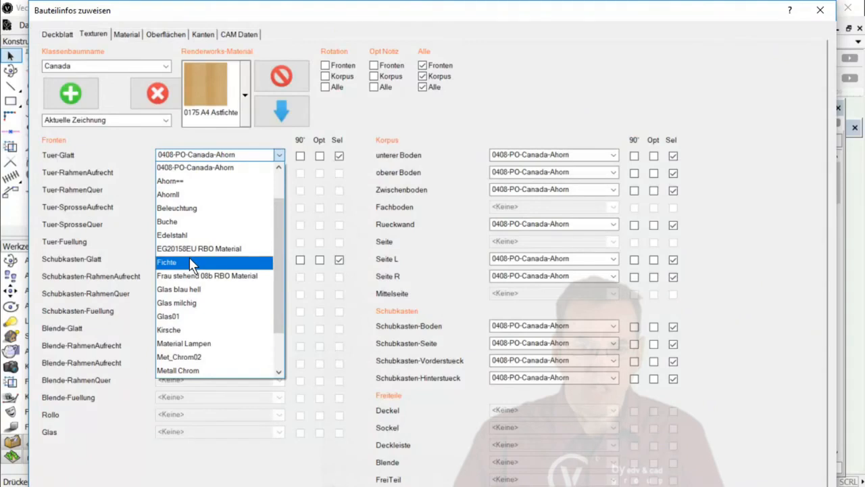
click(180, 329)
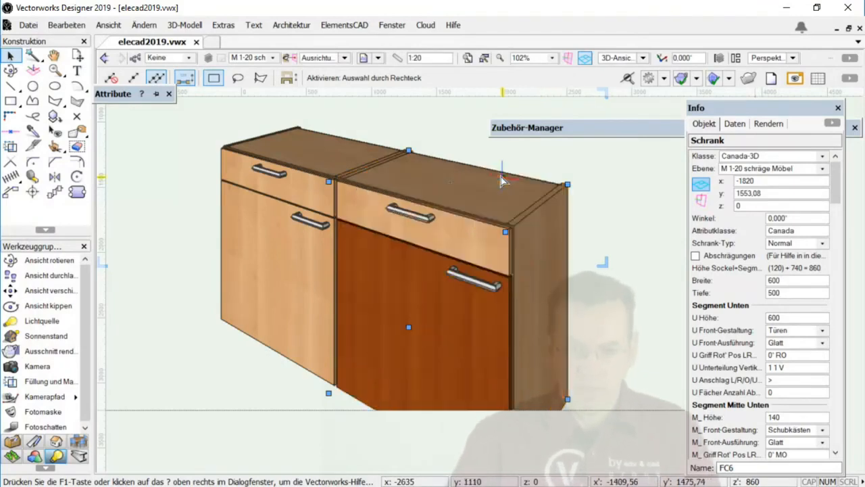
Set the original cabinet's attribute class to Canada and its lower front design (U Front-Gestaltung) to Blende.
click(766, 231)
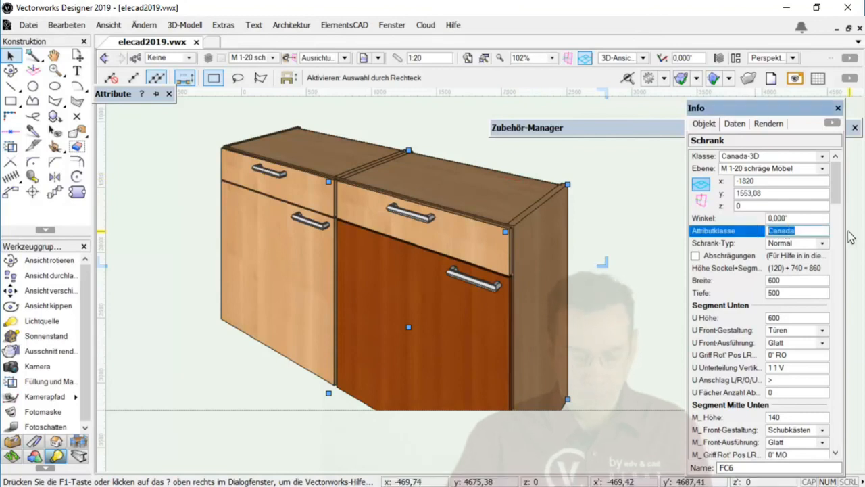
click(313, 169)
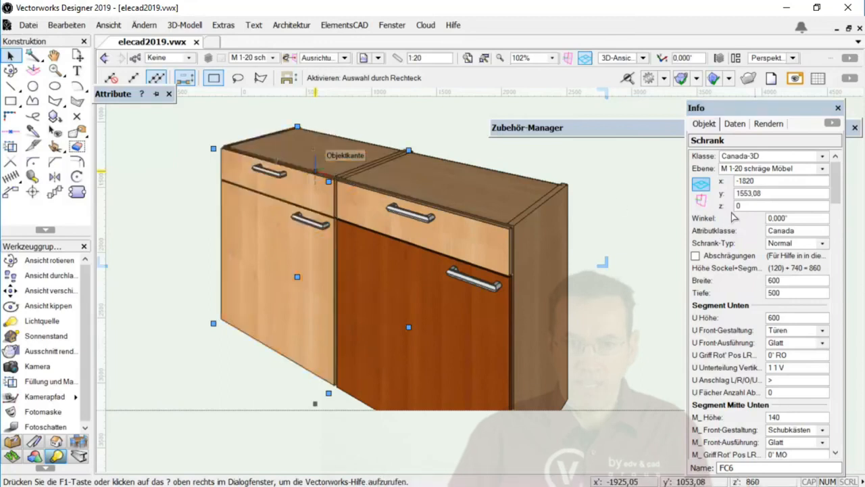
click(796, 230)
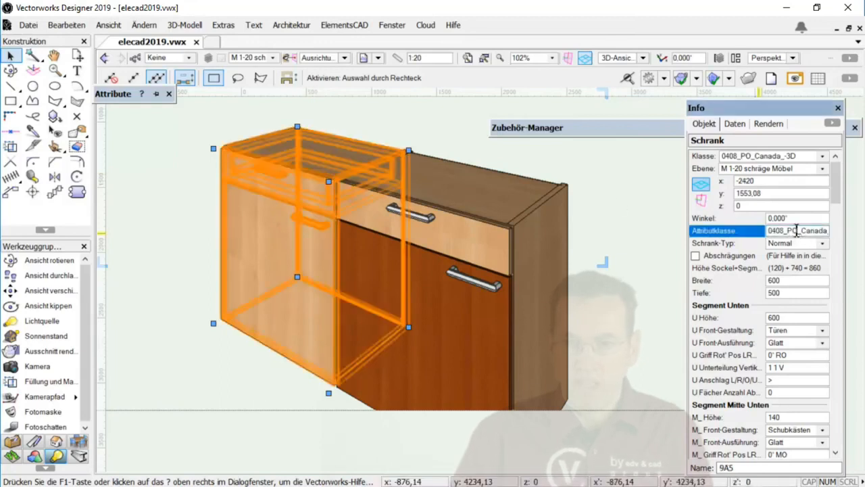
text(Canada)
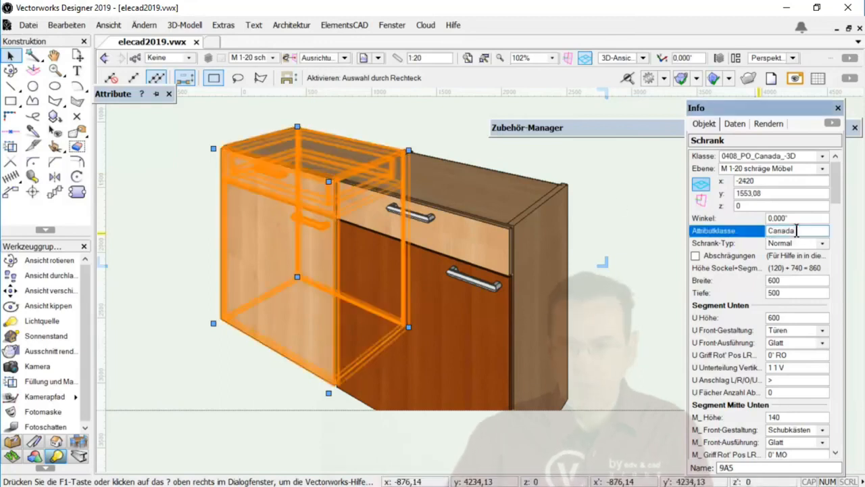
click(610, 184)
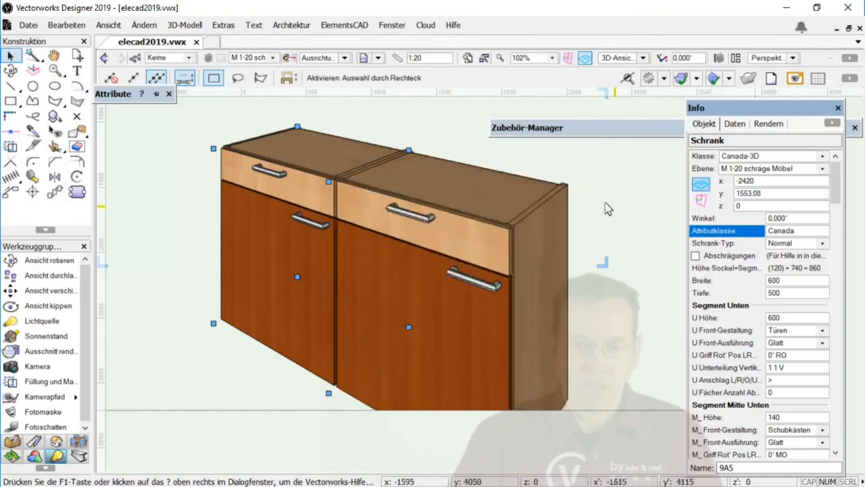
click(789, 331)
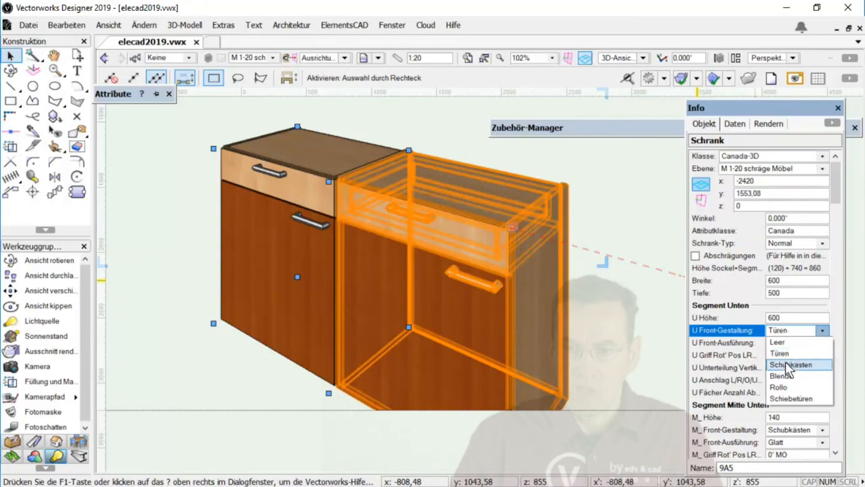
click(621, 191)
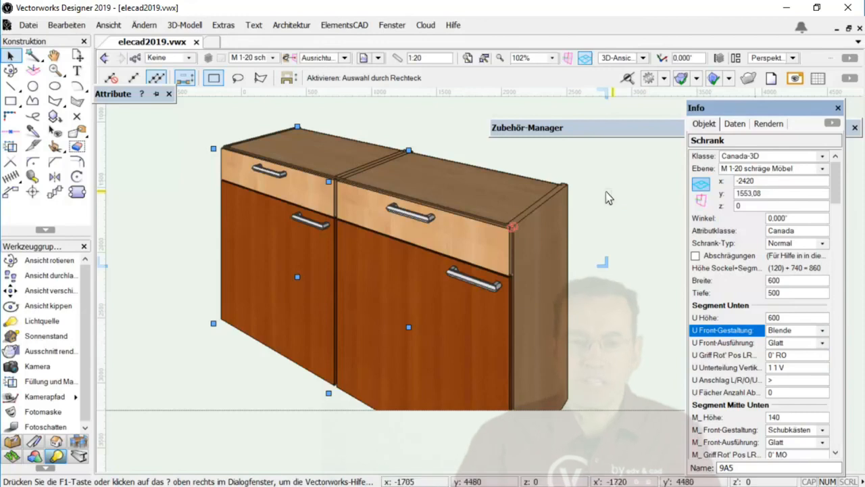
Set the smooth panel texture (Blende-Glatt) of the Canada class to Glas01 and apply it from the duplicated cabinet.
click(525, 206)
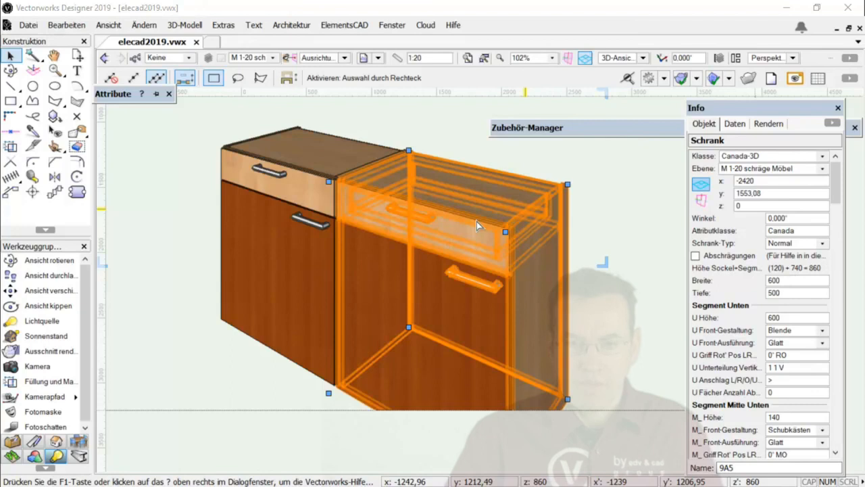
double_click(449, 207)
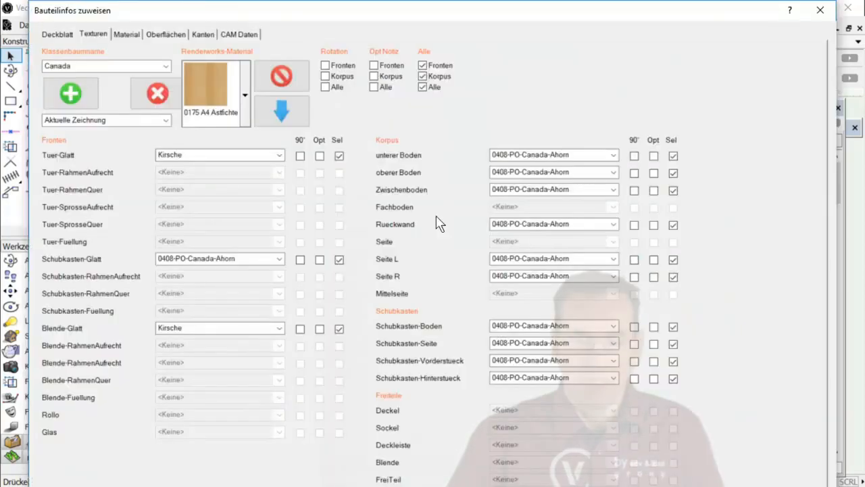
click(191, 329)
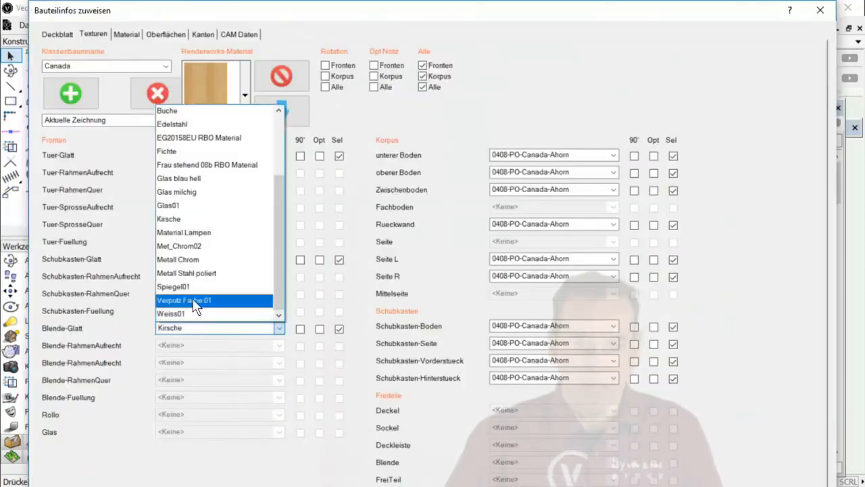
click(206, 206)
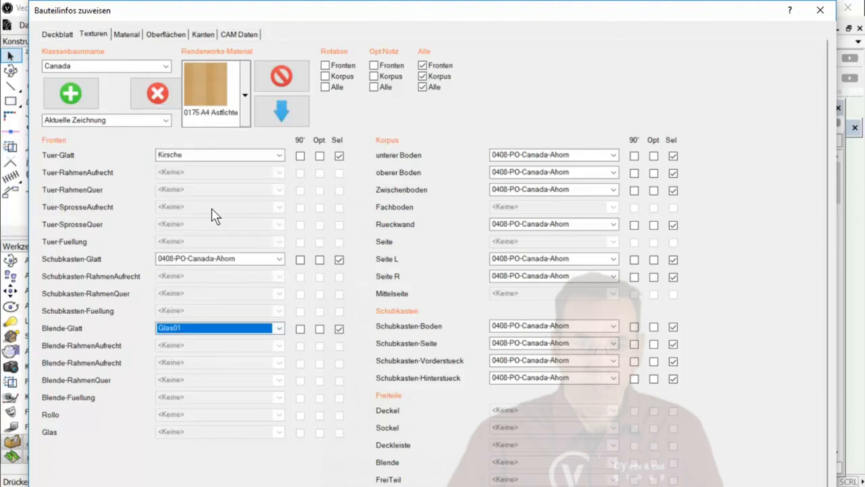
key(Return)
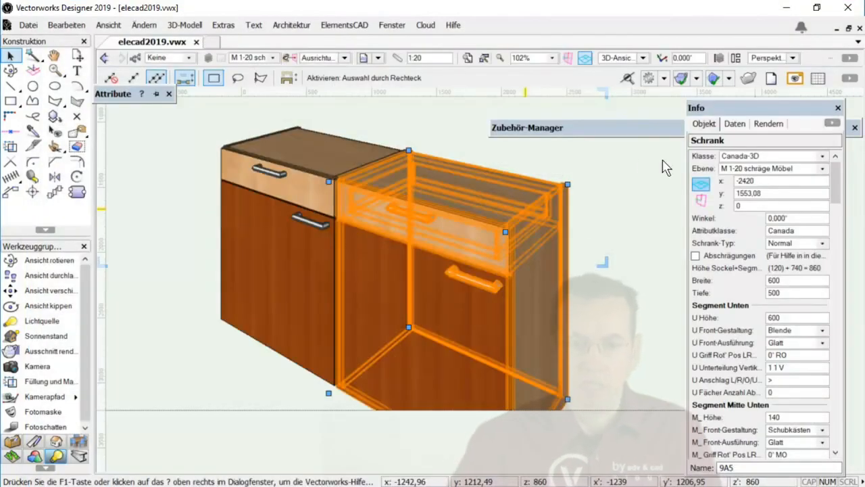